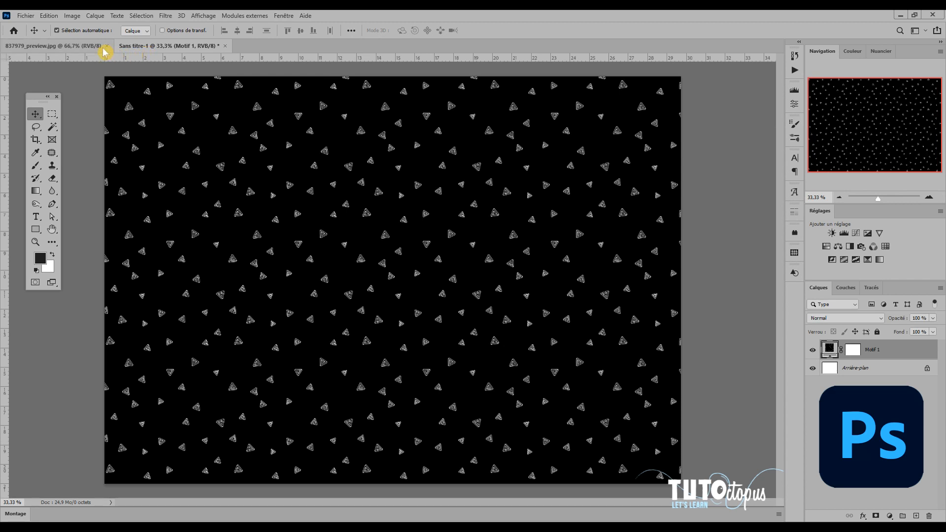
Compare the 837979_preview.jpg tile with the repeated triangle pattern in the Sans titre-1 document.
click(81, 48)
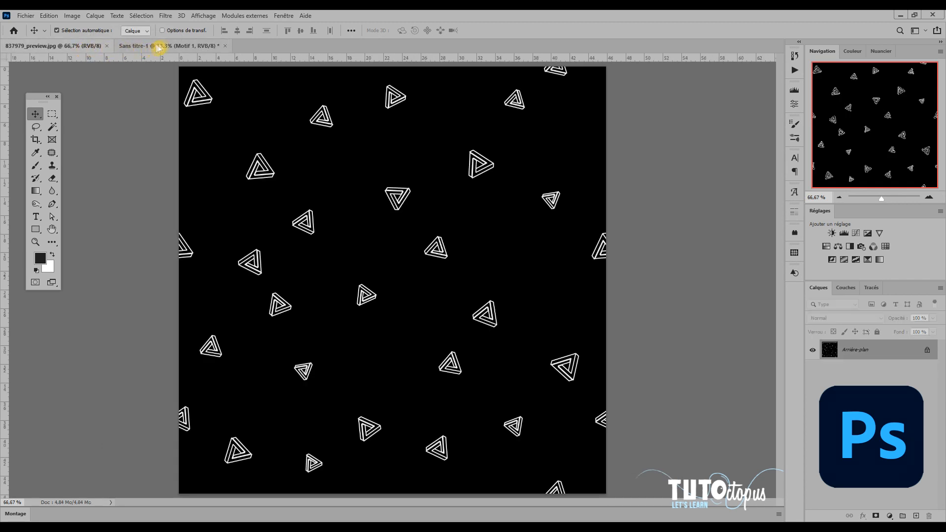
click(173, 46)
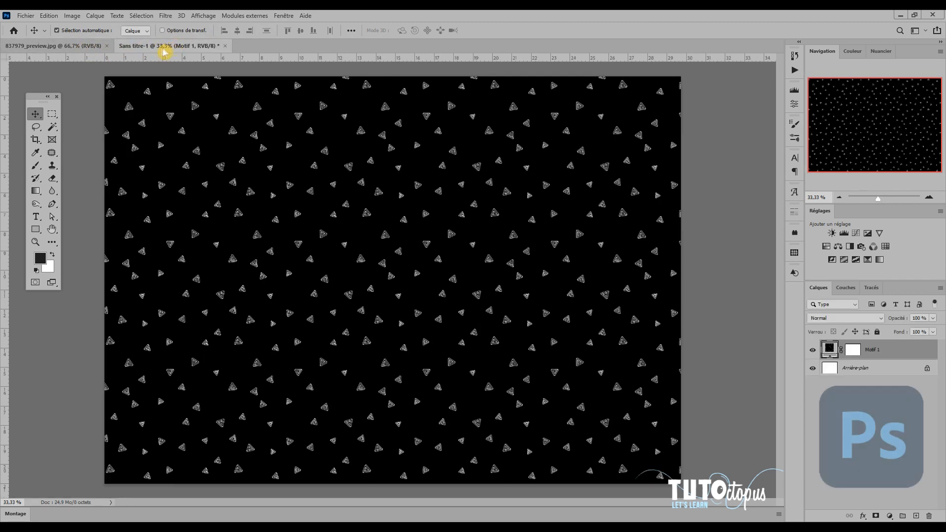
click(84, 46)
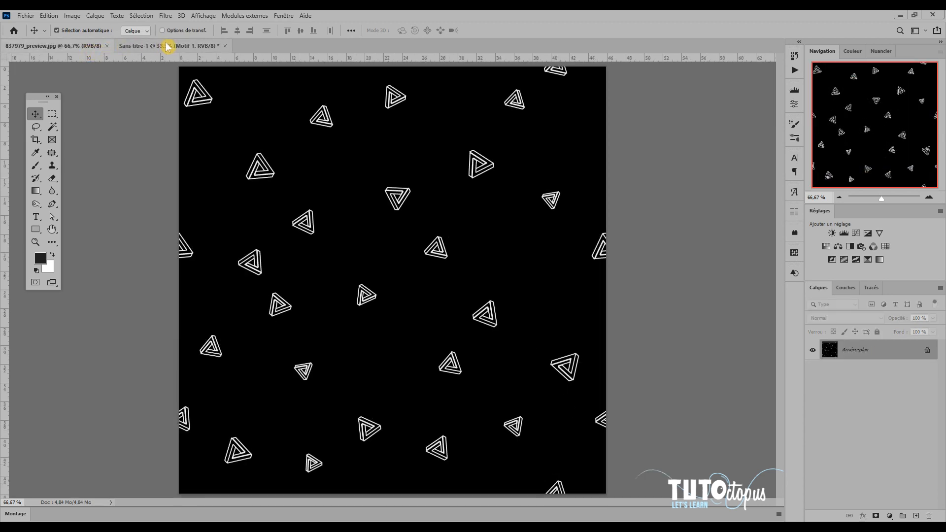
click(167, 46)
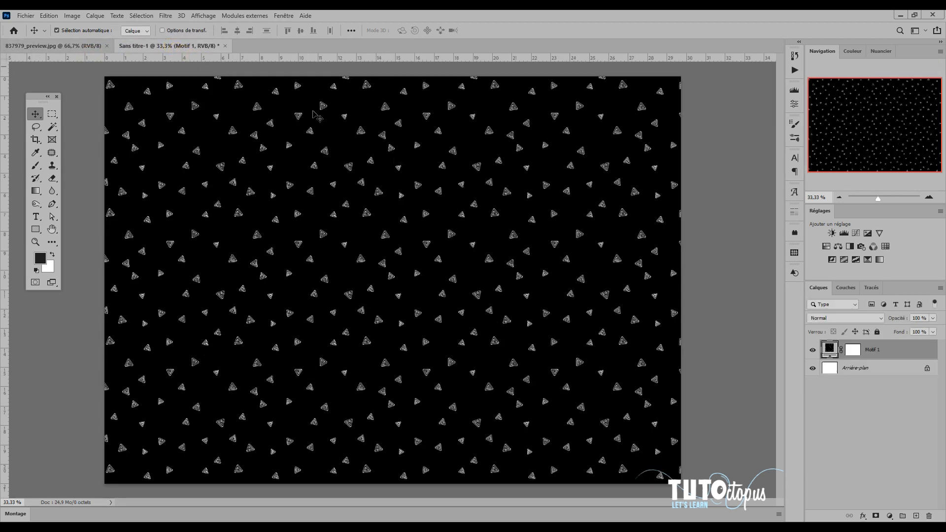
Set the scale of the triangle pattern fill layer to 80%.
double_click(830, 349)
drag(532, 369, 469, 371)
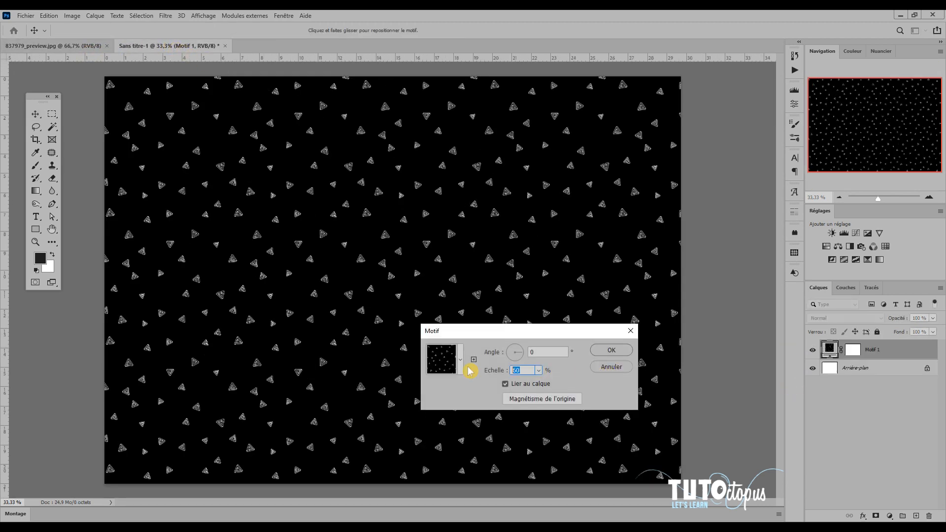
text(80)
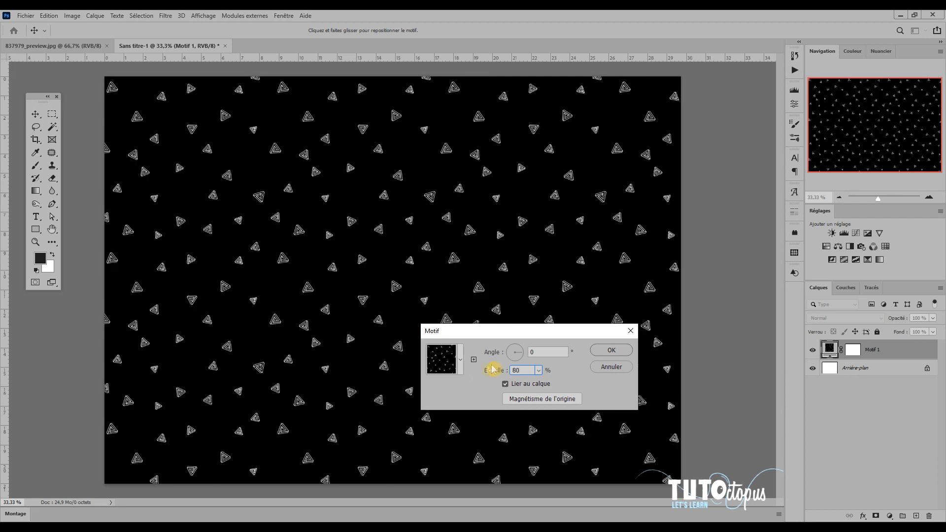
click(611, 350)
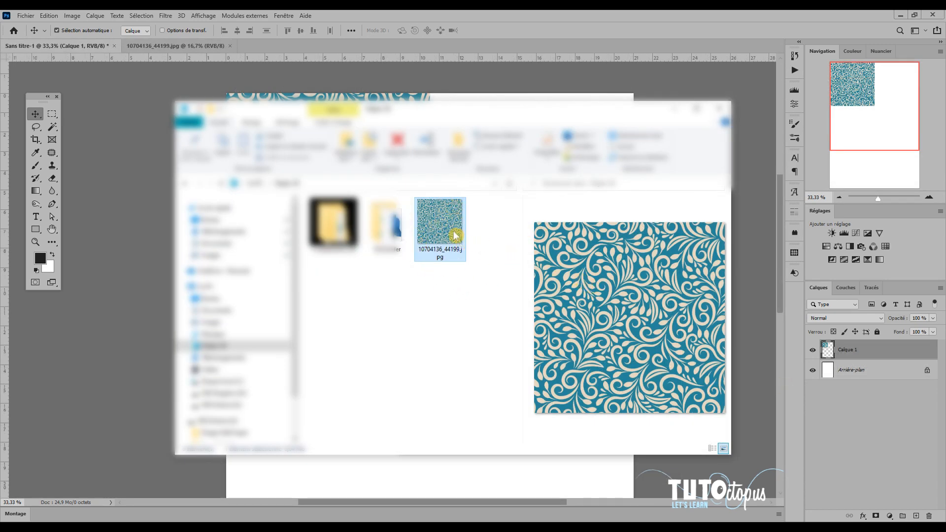
Duplicate the blue floral tile layer Calque 1 and place the copy directly against the original's right edge.
click(517, 20)
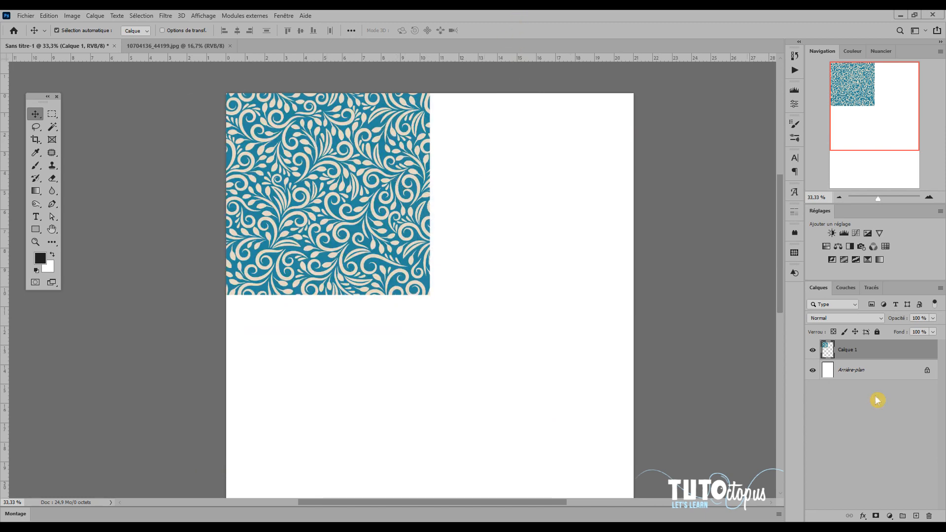
drag(882, 351, 917, 514)
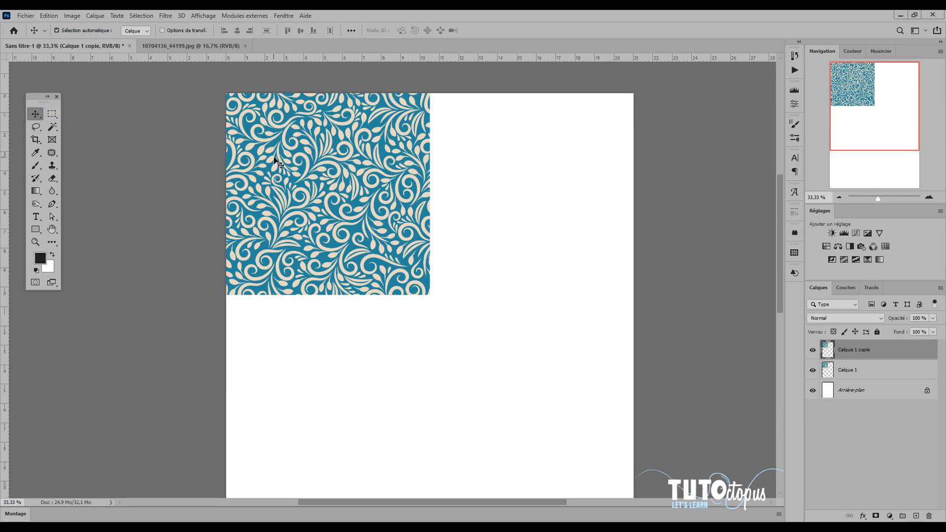
drag(275, 161, 477, 163)
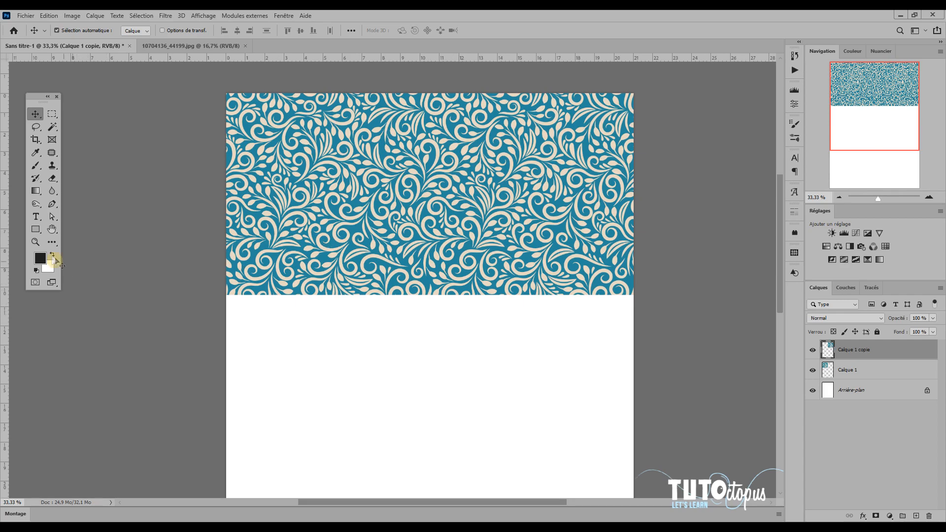
Inspect the seam between the two floral tiles, hiding and reshowing the copied layer to compare.
click(34, 242)
click(446, 213)
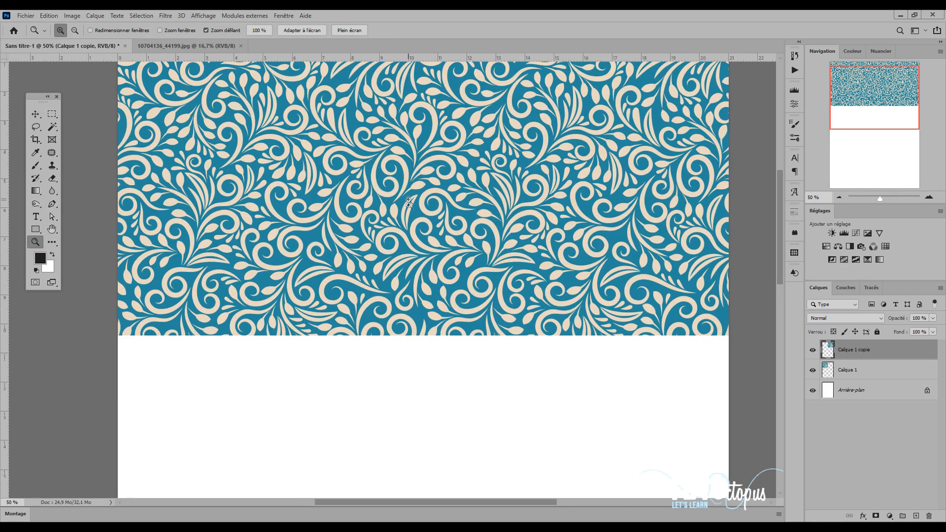
scroll(408, 202, up, 2)
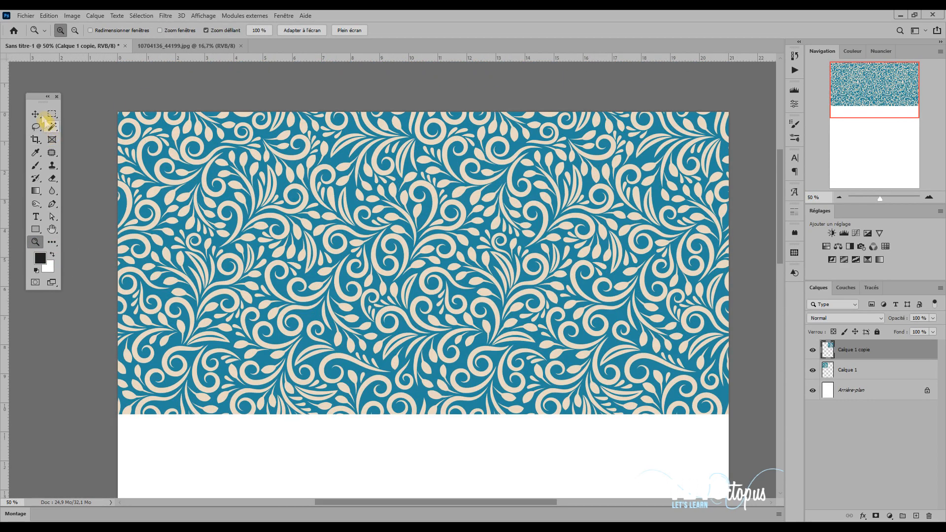
click(40, 116)
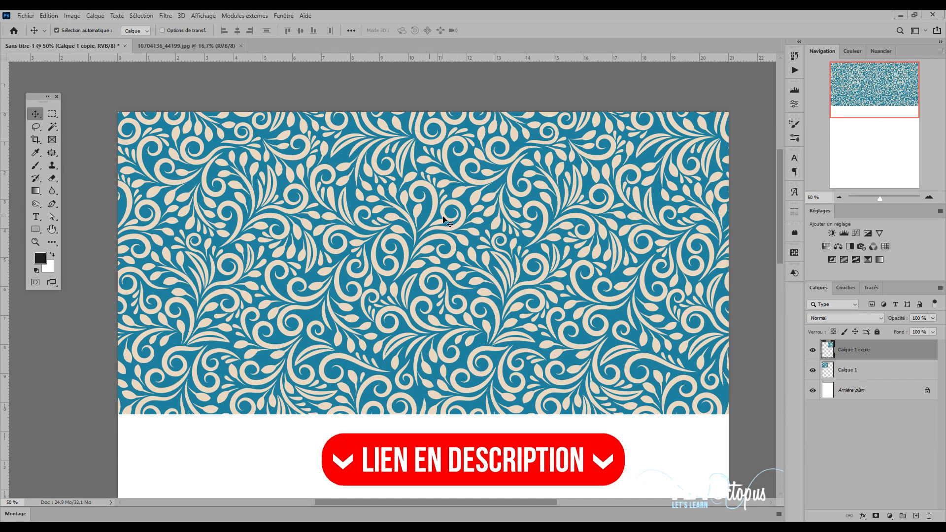
click(812, 350)
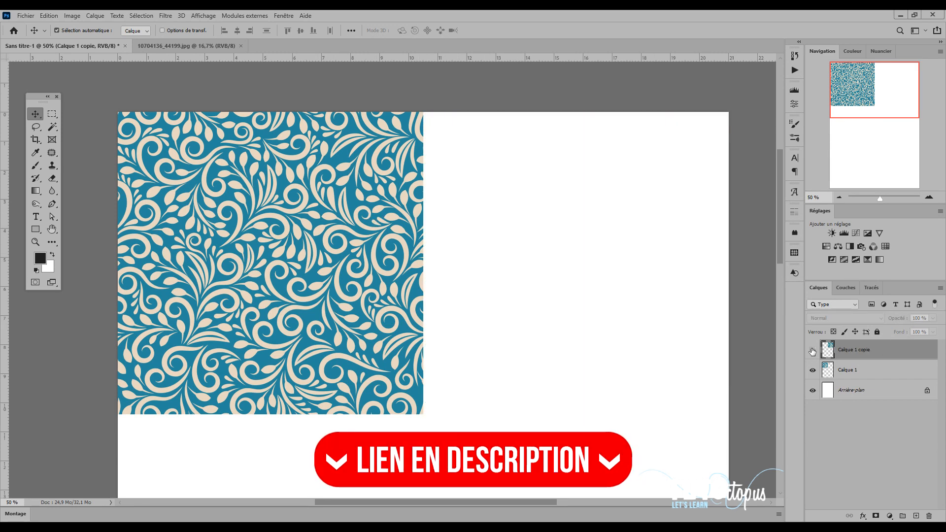
click(813, 350)
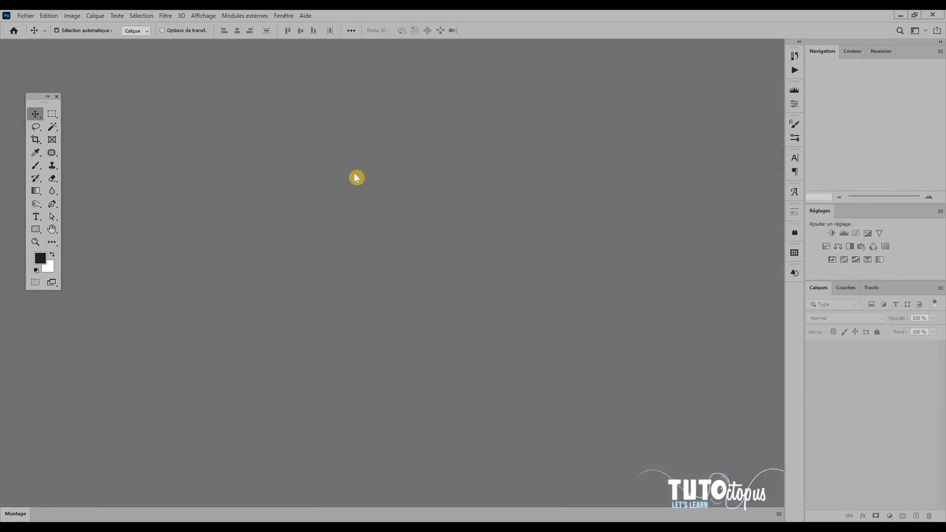
Open the floral image 10704136_44199.jpg.
click(25, 16)
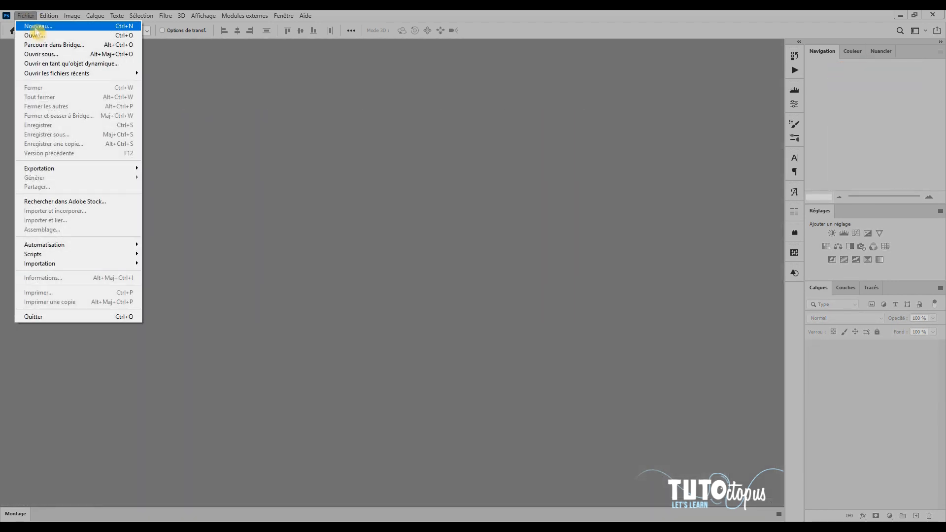
click(44, 35)
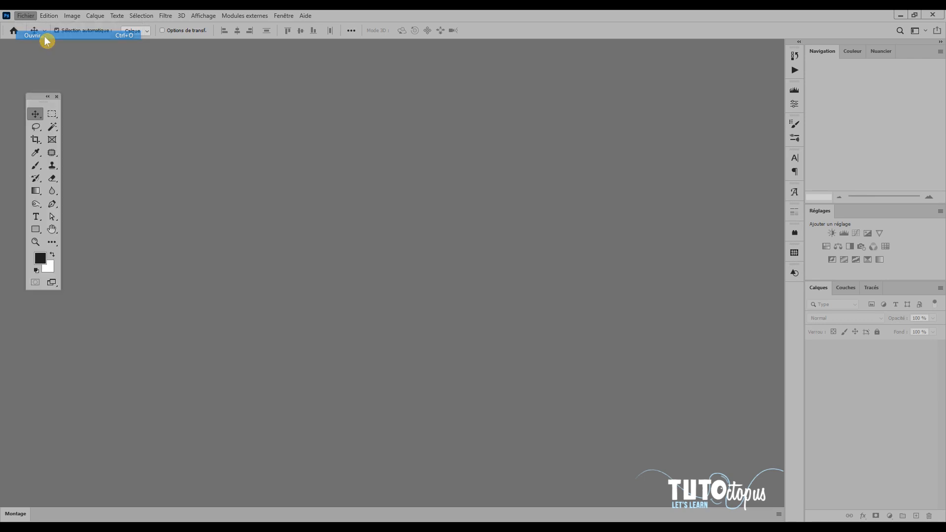
click(236, 99)
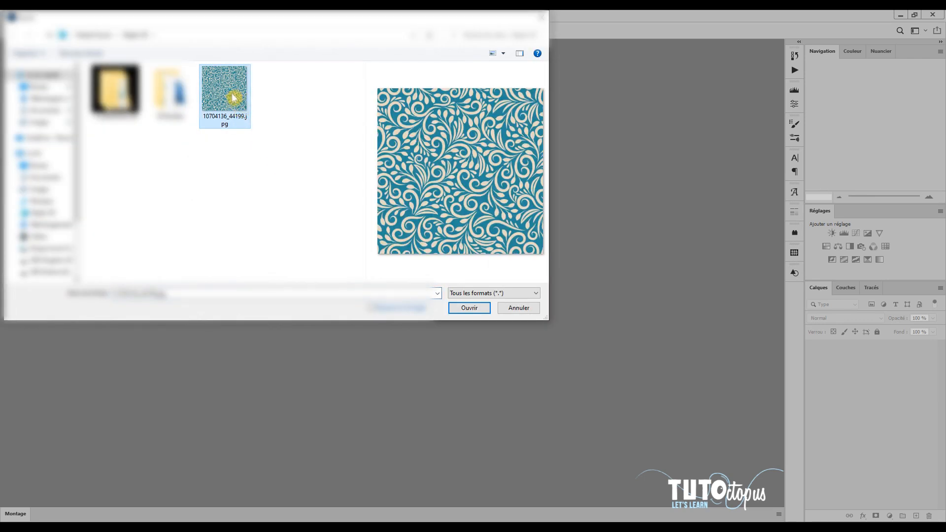
click(468, 307)
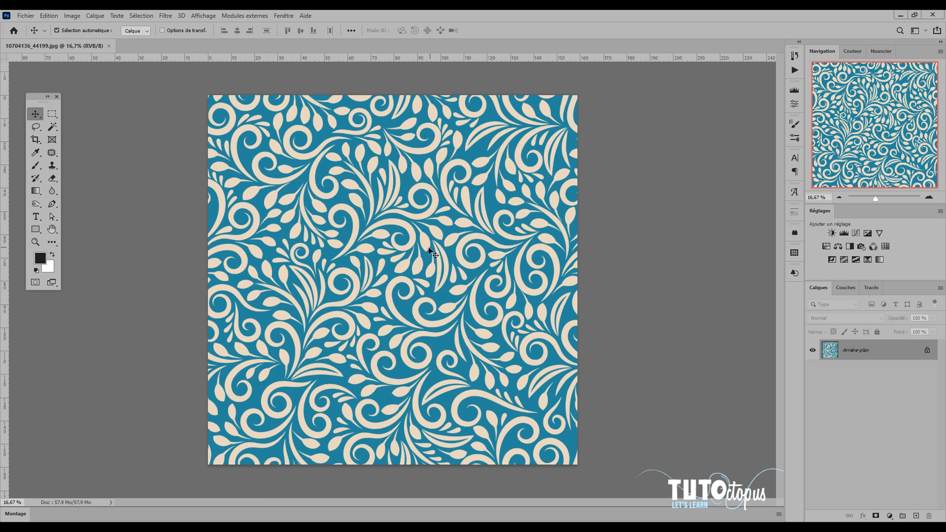
Define the floral image as a pattern named 10704136_44199.jpg and display the saved patterns.
click(49, 15)
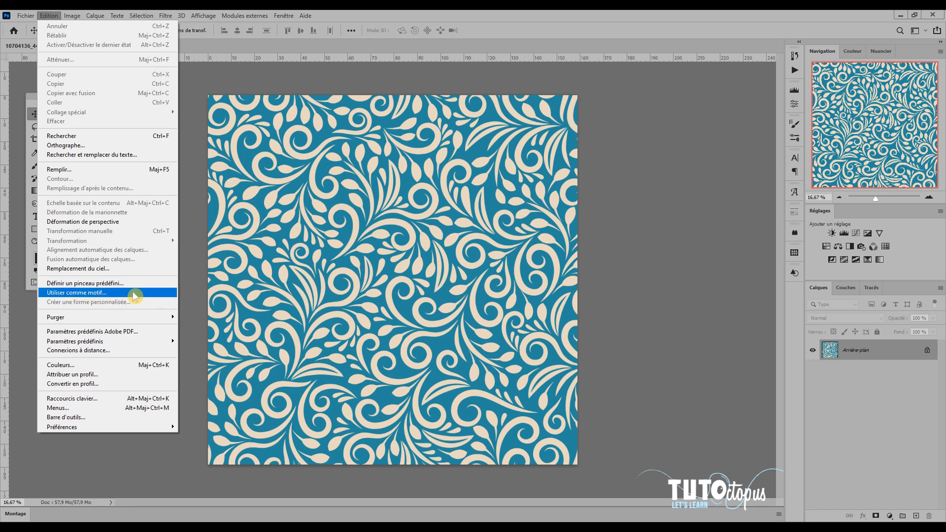
click(109, 292)
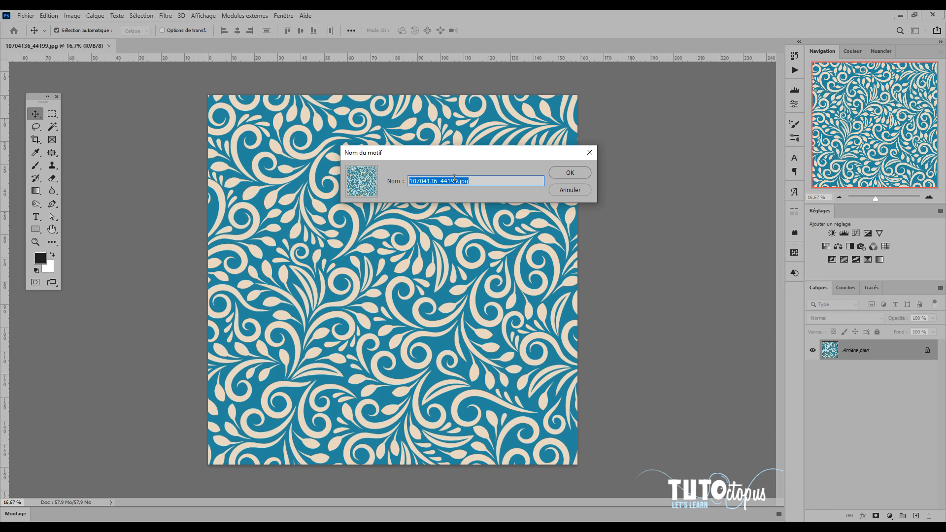
click(411, 181)
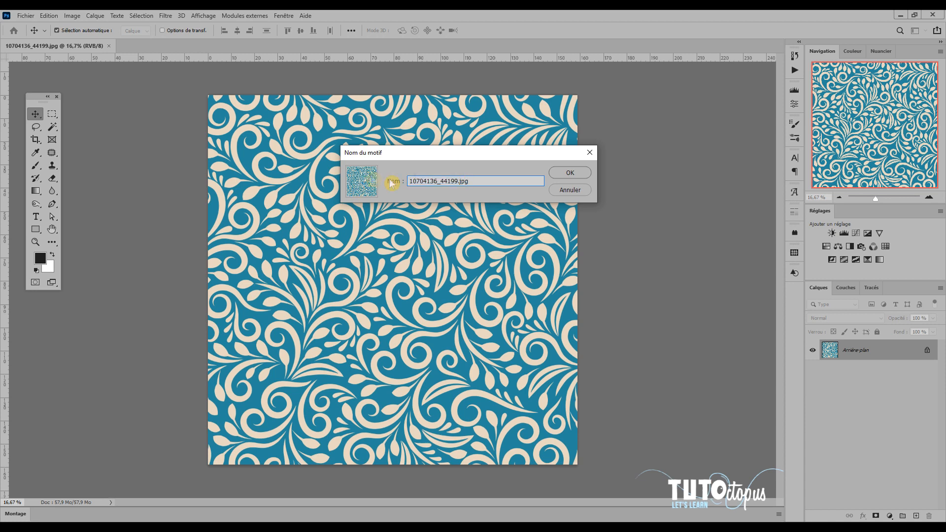
click(563, 175)
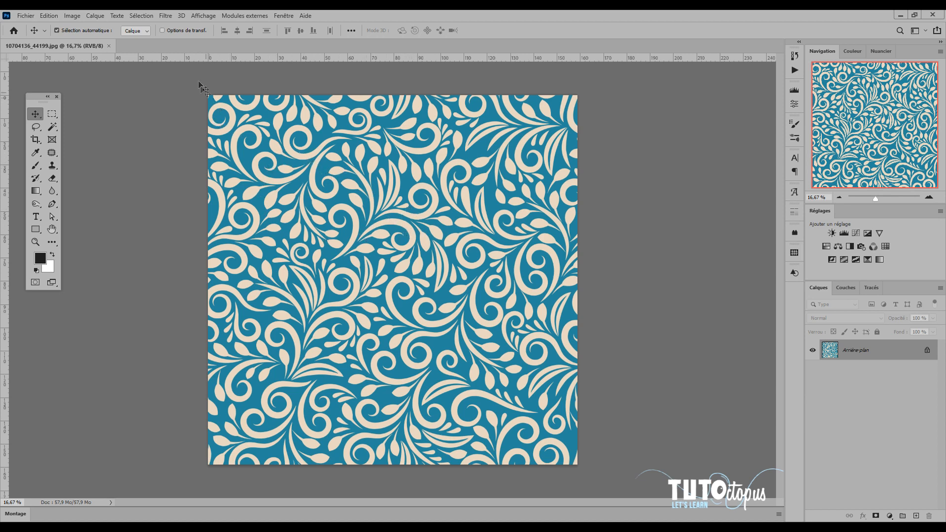
click(287, 16)
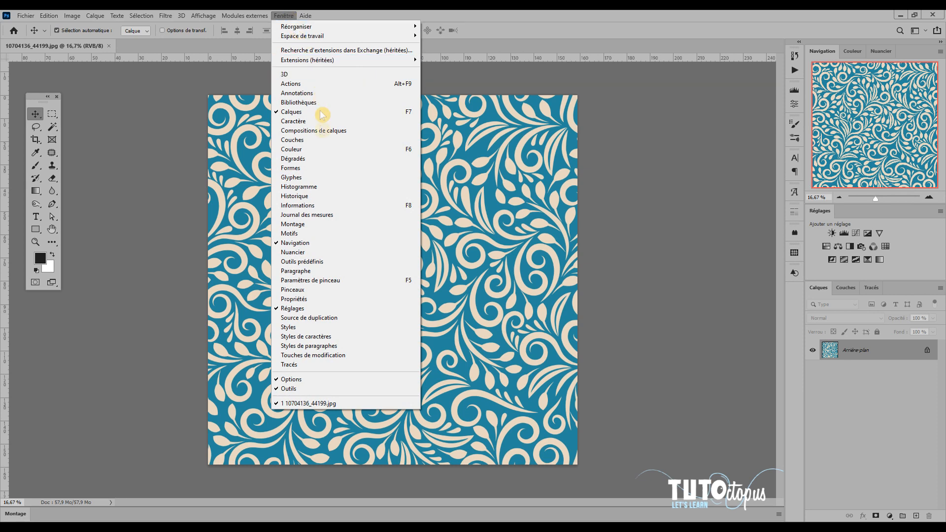
click(290, 234)
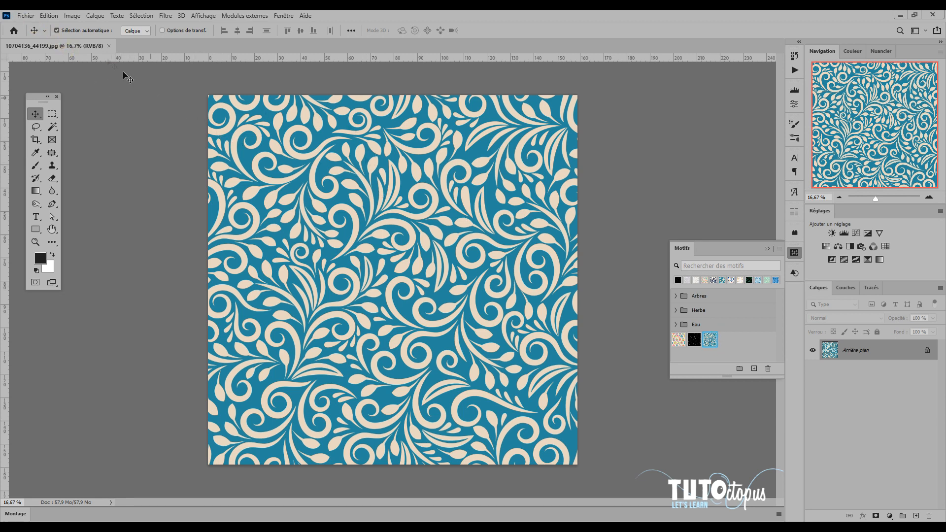
Create a blank 297 x 210 mm RGB document at 300 ppi and collapse the patterns display.
click(26, 16)
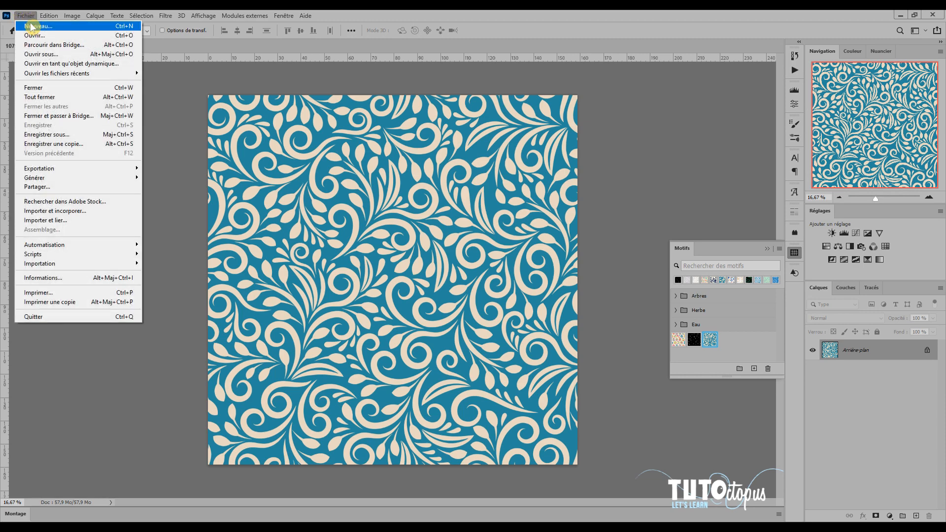
click(31, 26)
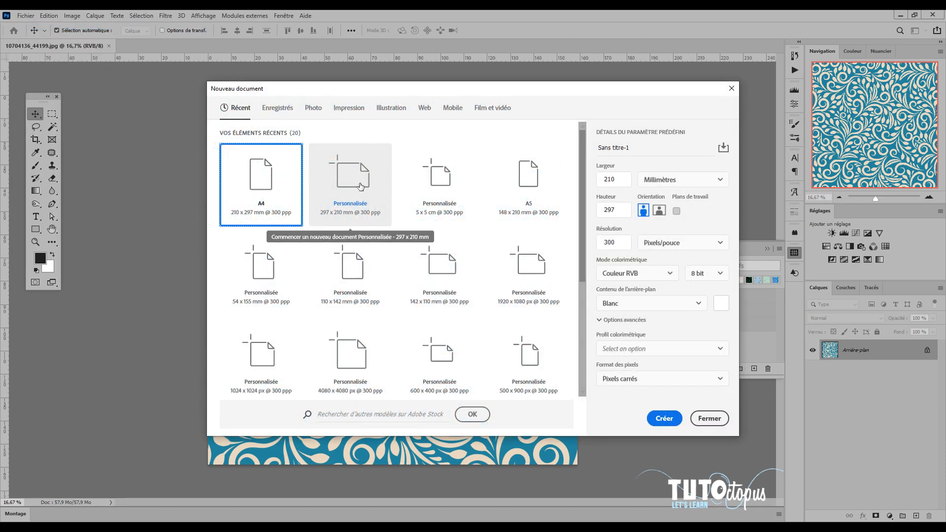
click(359, 187)
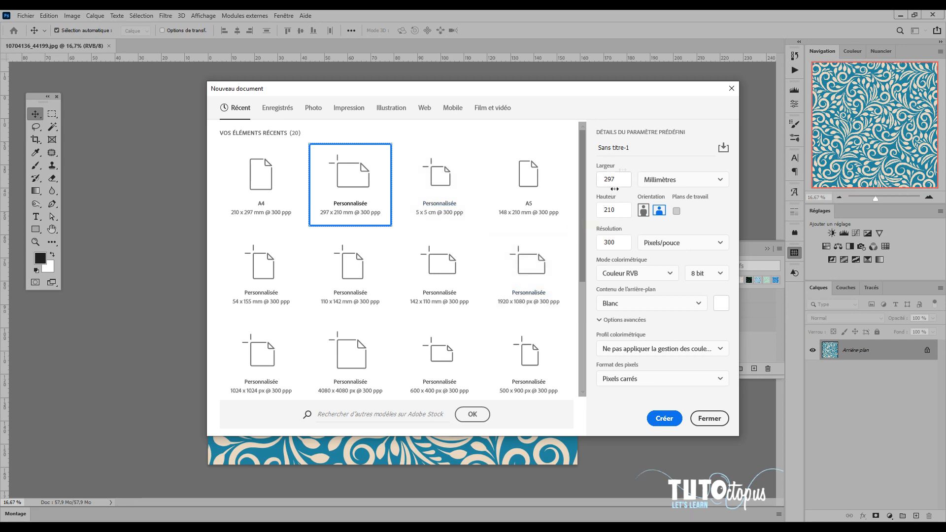
click(669, 414)
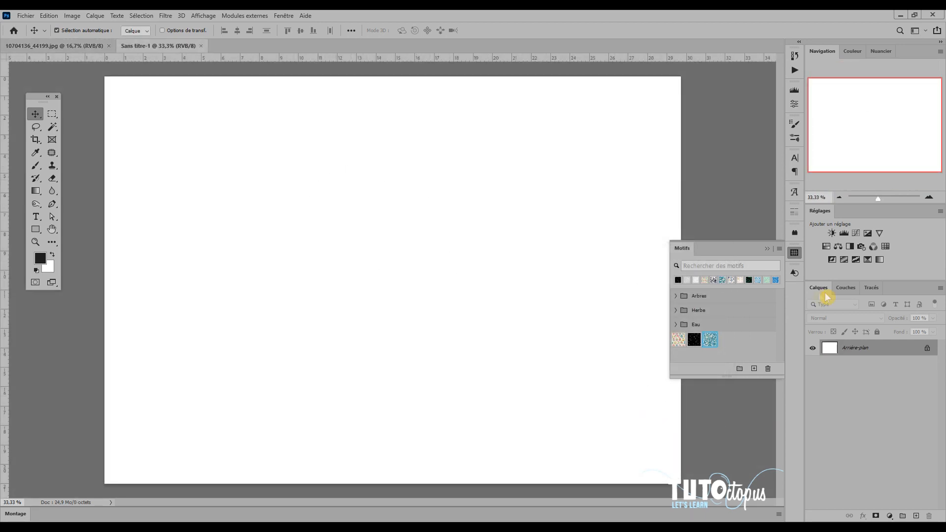
click(765, 251)
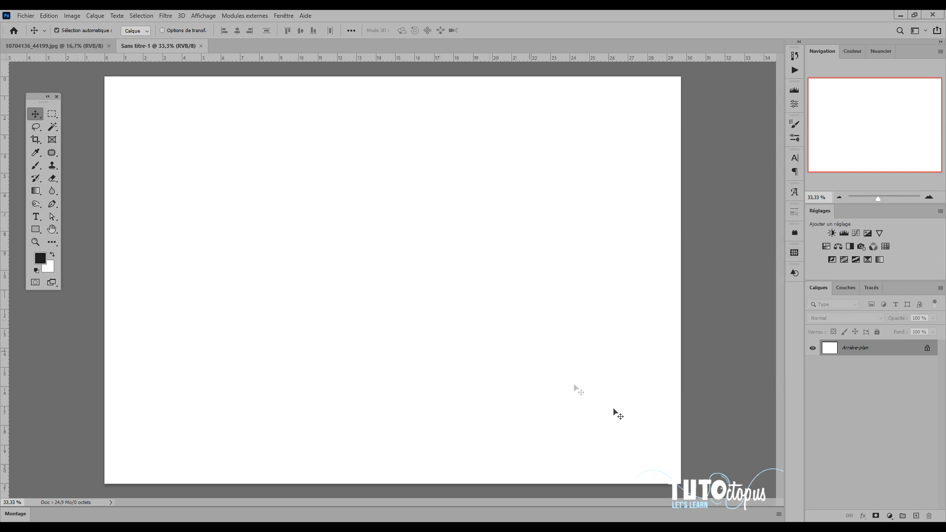
Add a pattern fill layer above the background and choose the newly saved blue floral pattern for it.
click(890, 515)
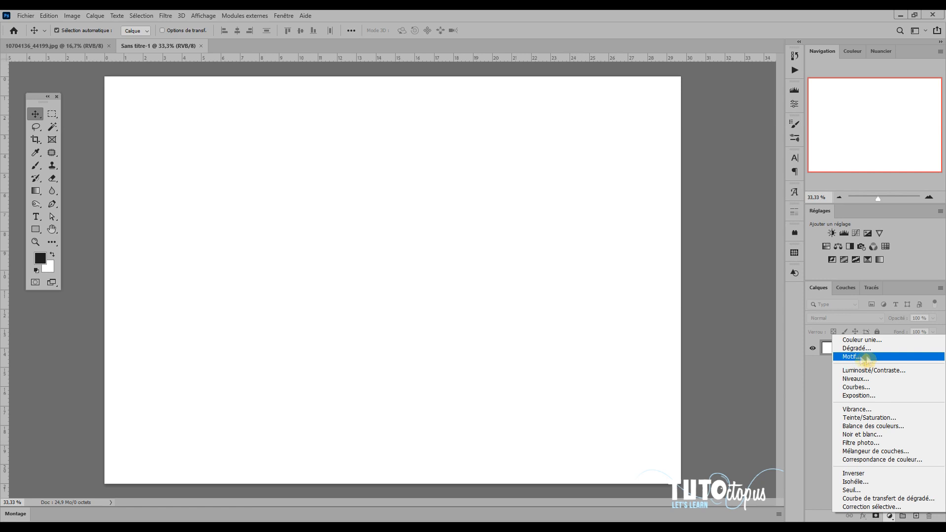
click(862, 357)
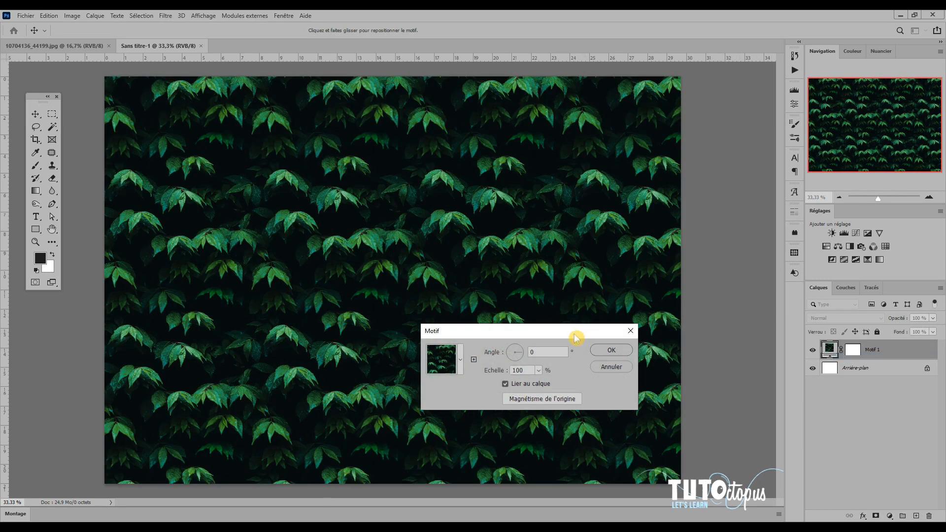
drag(575, 334, 457, 228)
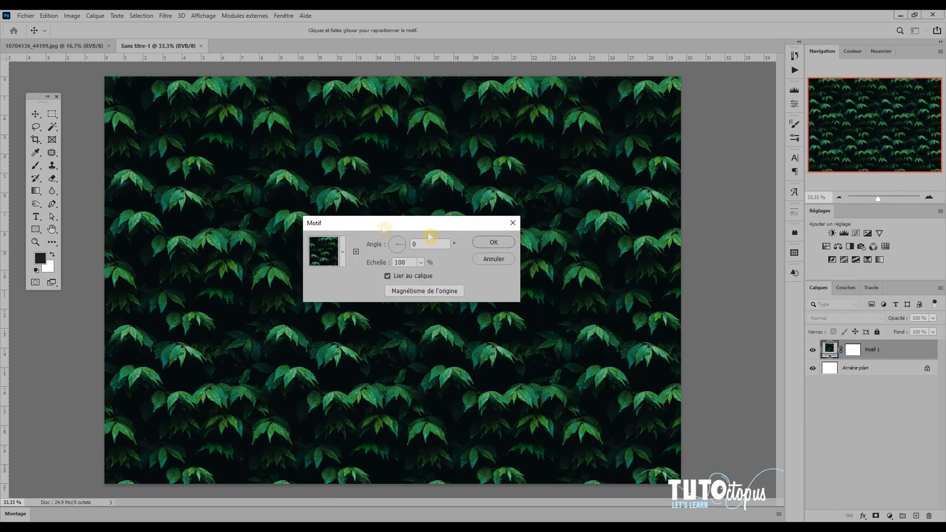
click(343, 252)
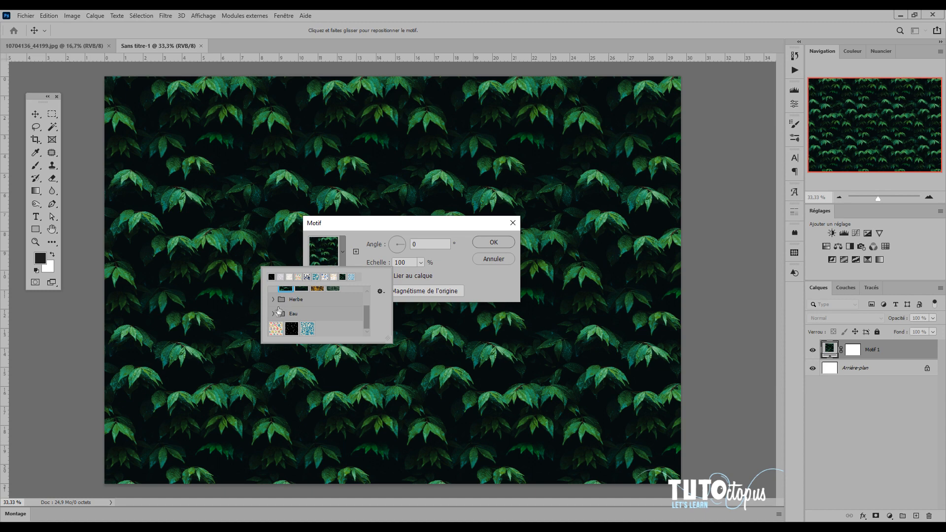
scroll(283, 310, up, 1)
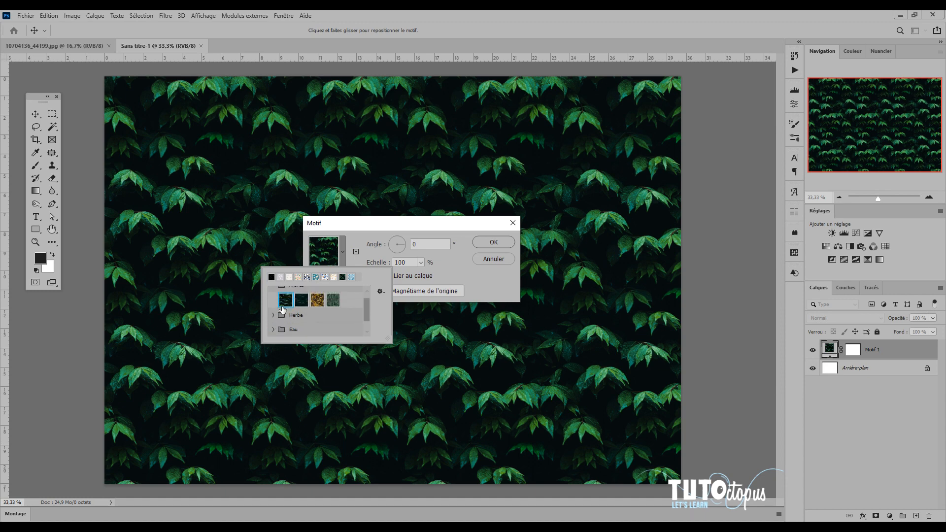
scroll(332, 306, up, 1)
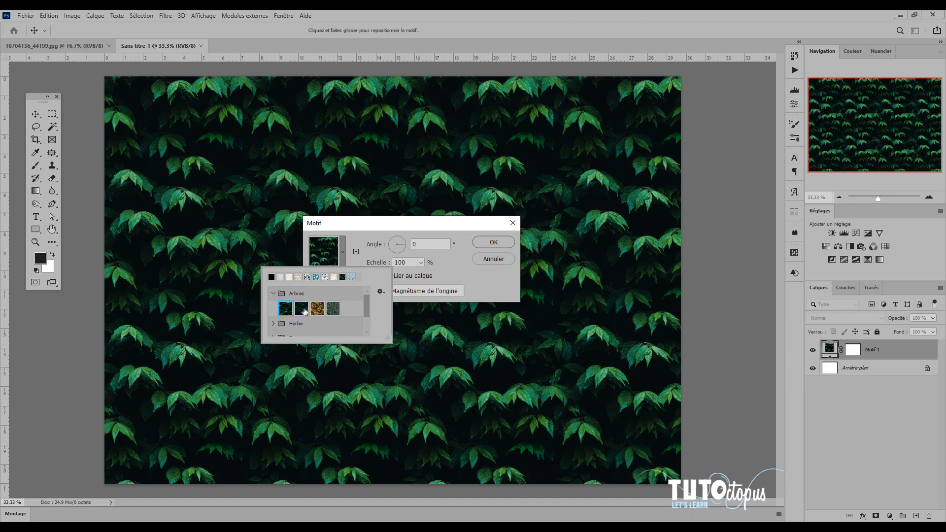
scroll(320, 313, down, 3)
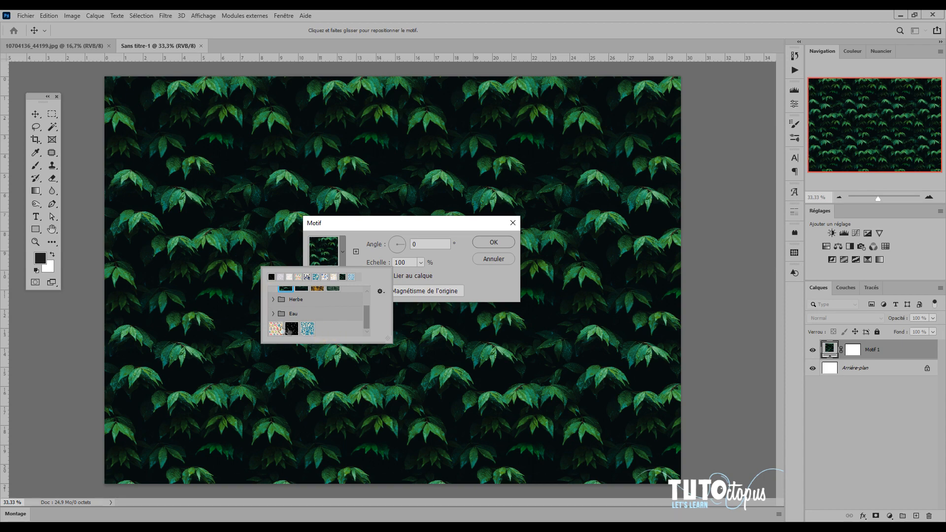
click(311, 331)
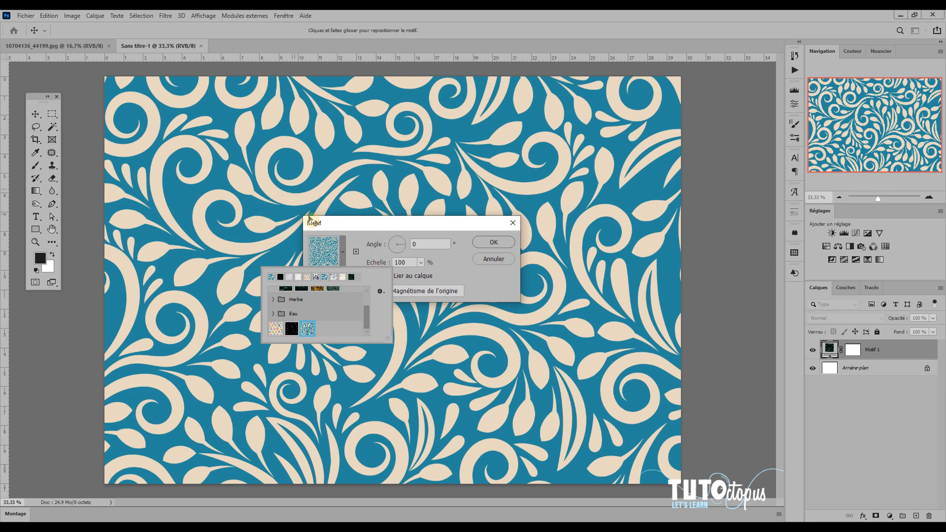
click(418, 236)
drag(421, 223, 458, 218)
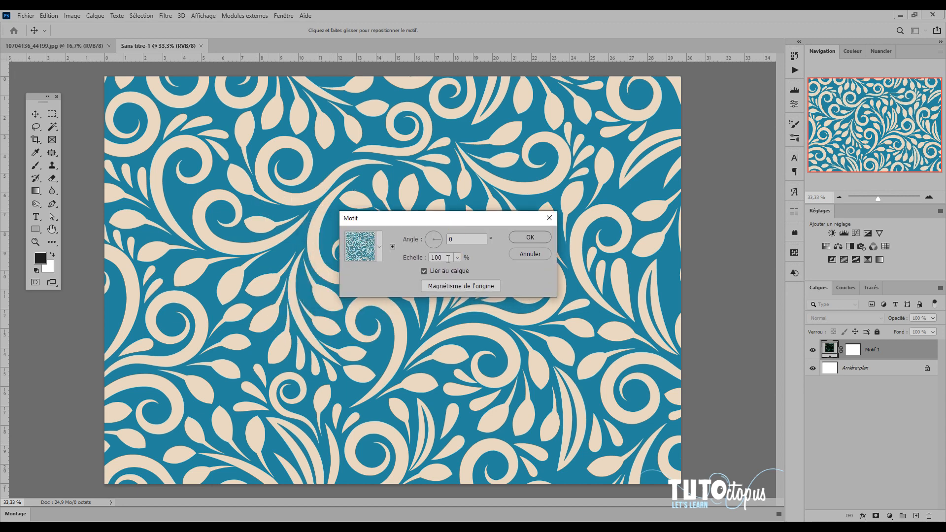
Try the floral fill at 50% and 20% scale, and apply it at 25%.
double_click(448, 258)
text(50)
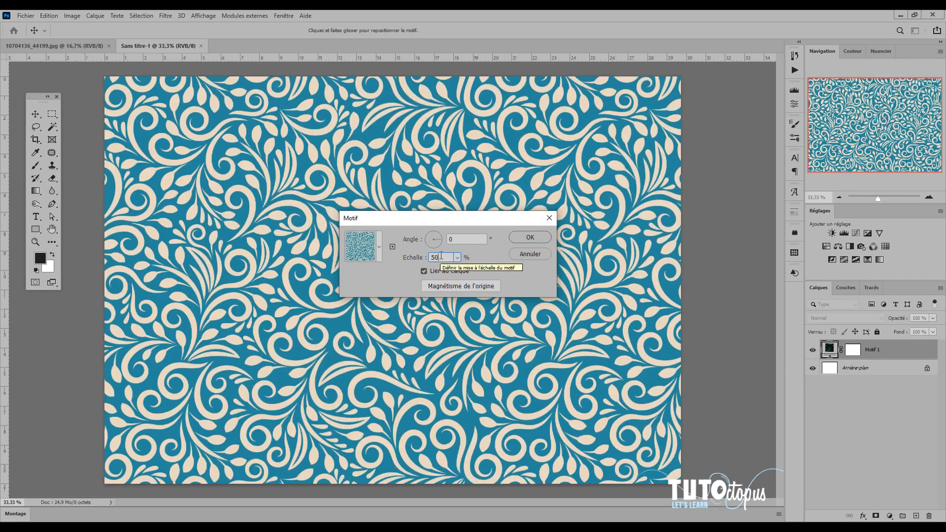
double_click(441, 256)
text(20)
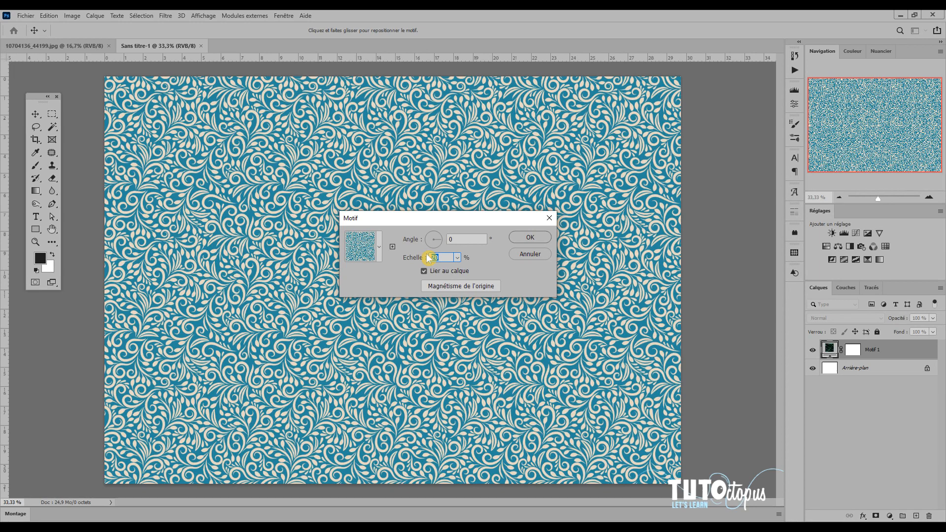
text(25)
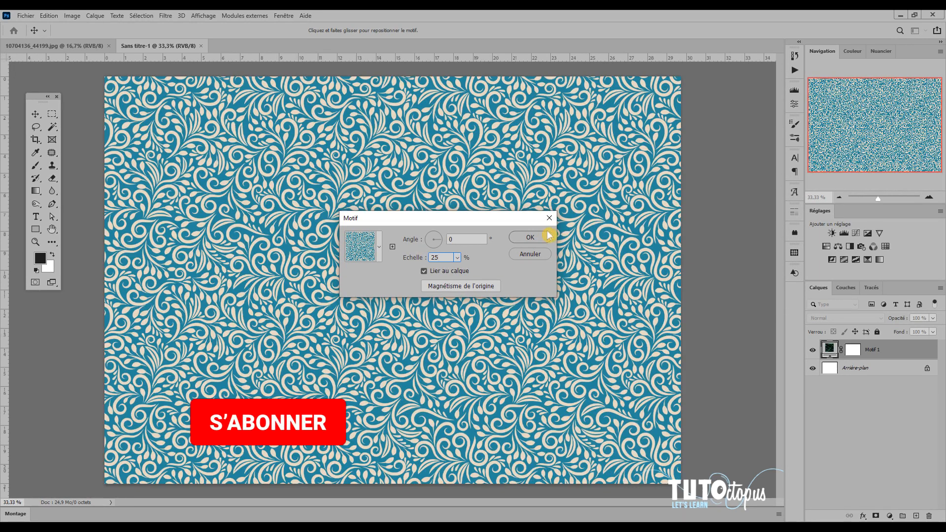
click(532, 238)
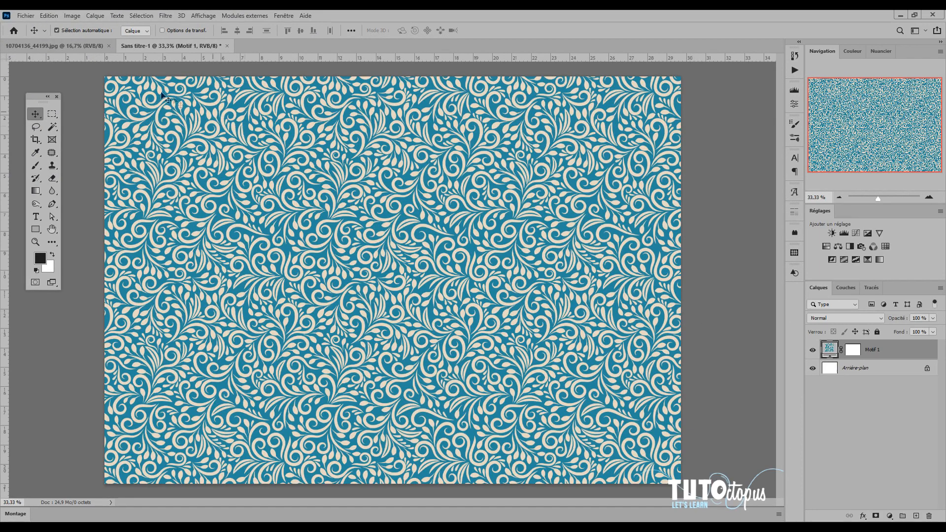
Create a blank portrait A4 document, 210 x 297 mm at 300 ppi.
click(26, 15)
click(35, 25)
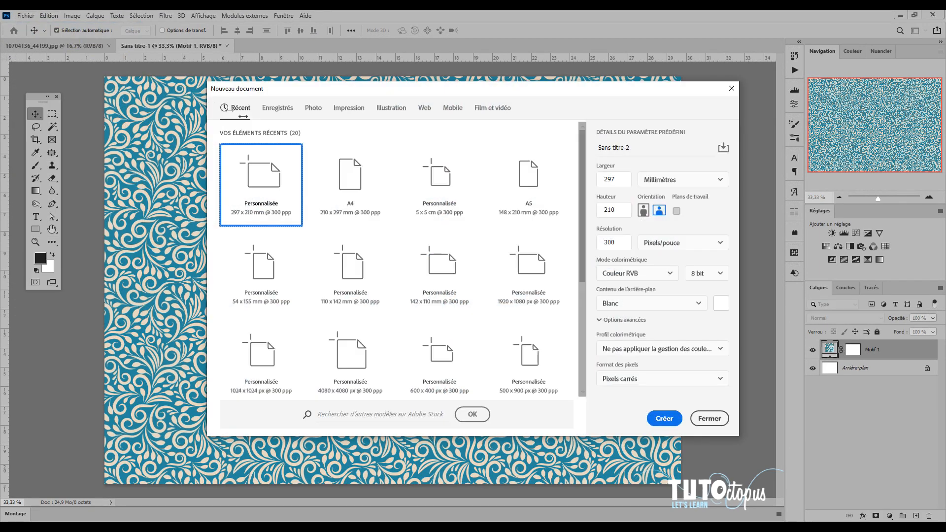
click(352, 186)
click(658, 418)
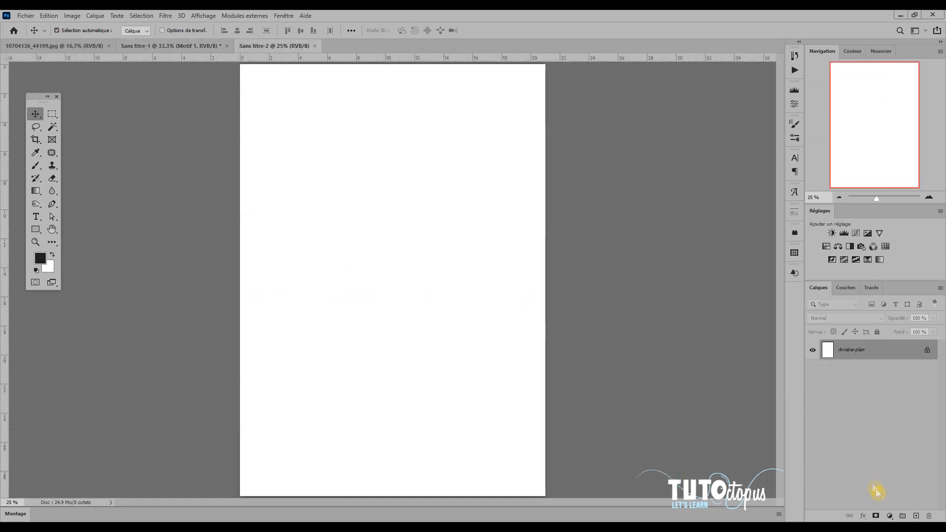
Add a pattern fill layer to the portrait document using the blue floral pattern at 25% scale.
click(889, 515)
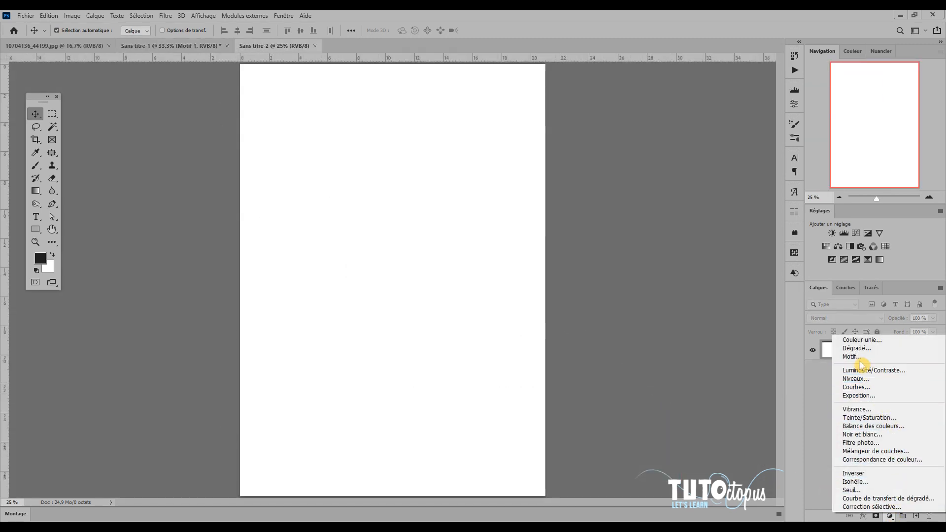
click(852, 356)
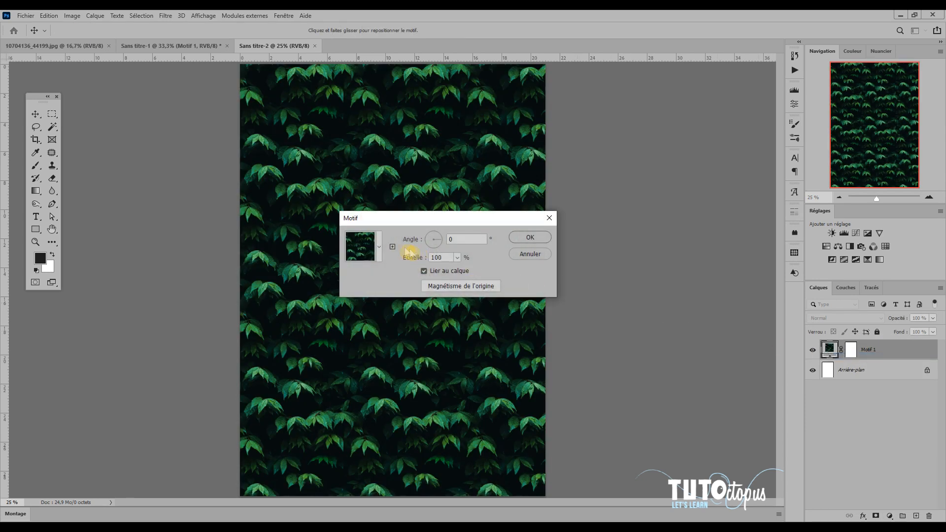
click(379, 245)
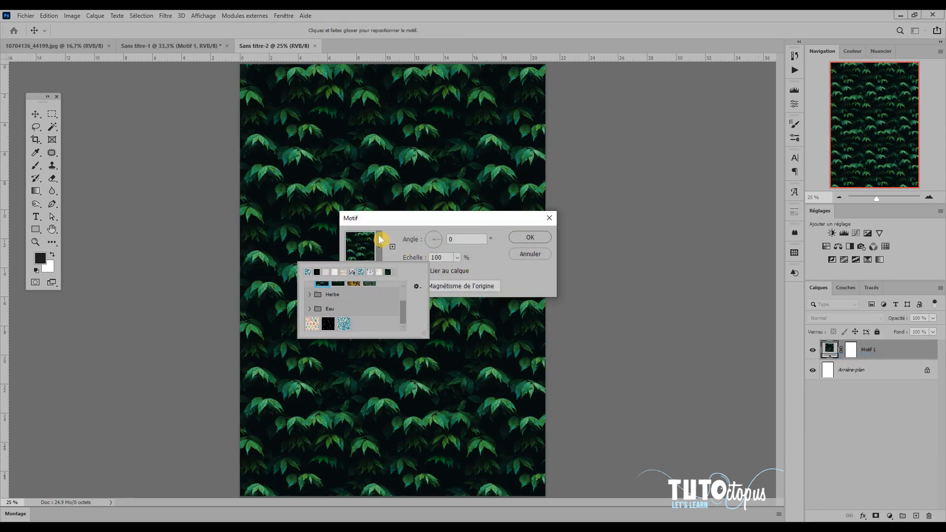
click(344, 323)
click(447, 257)
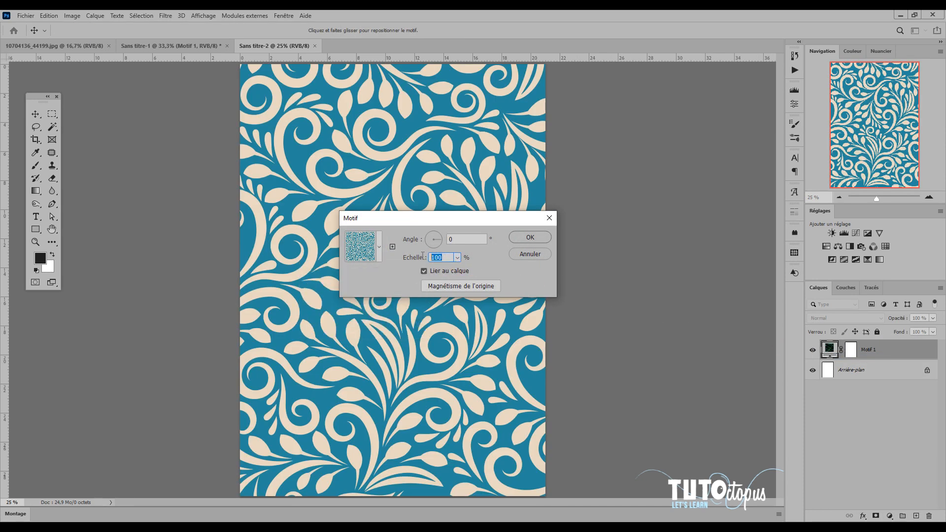
text(25)
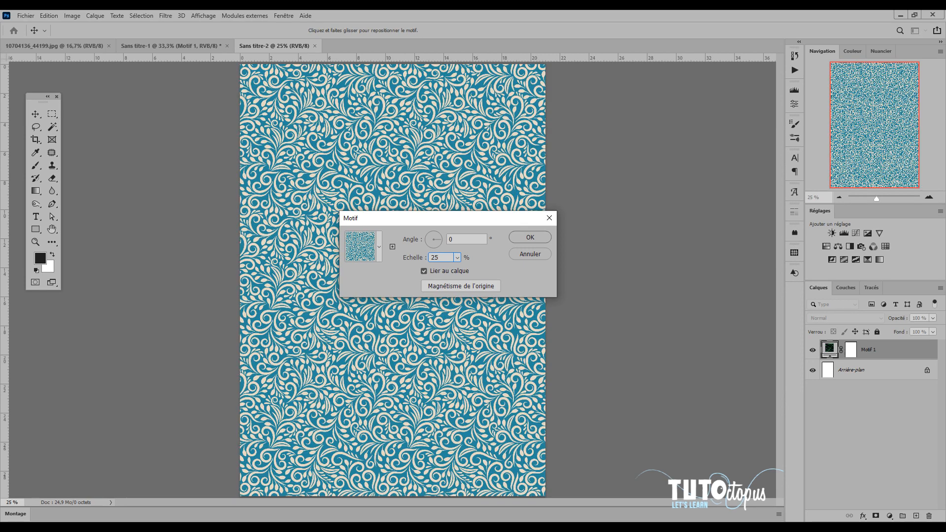
click(511, 237)
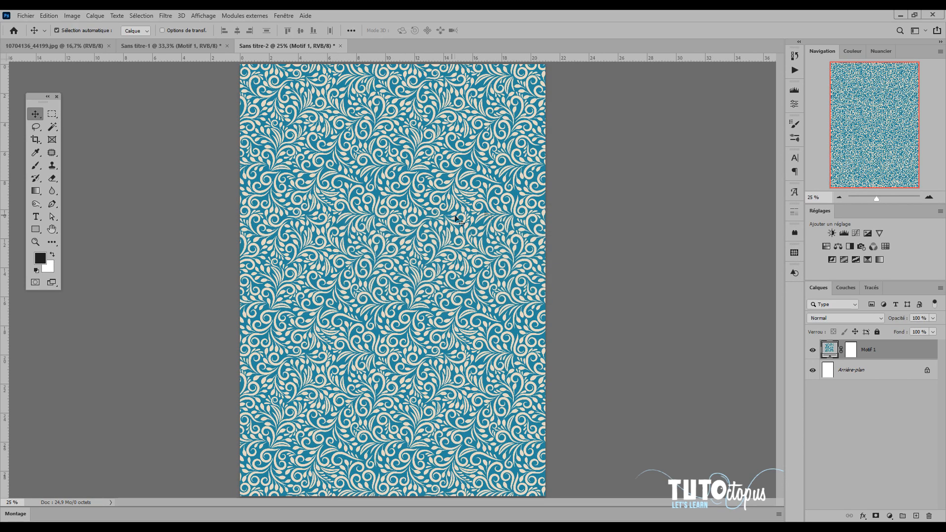